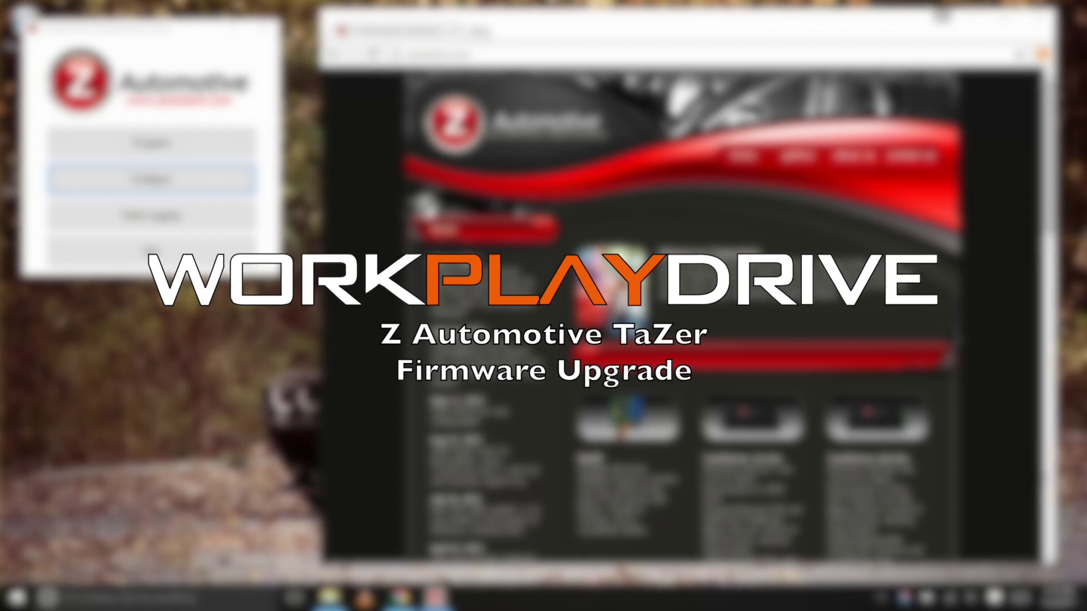
# Scroll the zautotech.com page and open the TaZer product page, tazer.html
pyautogui.scroll(-8, 761, 362)
pyautogui.click(642, 273)
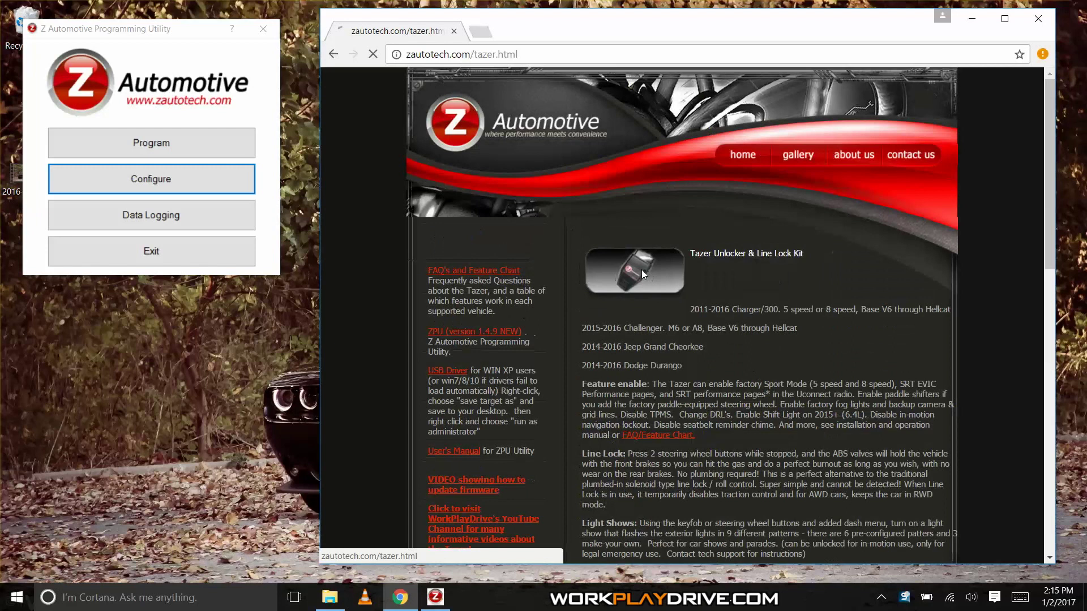
# Confirm in the About box that the utility is version 1.4.7.0, then exit it
pyautogui.click(32, 29)
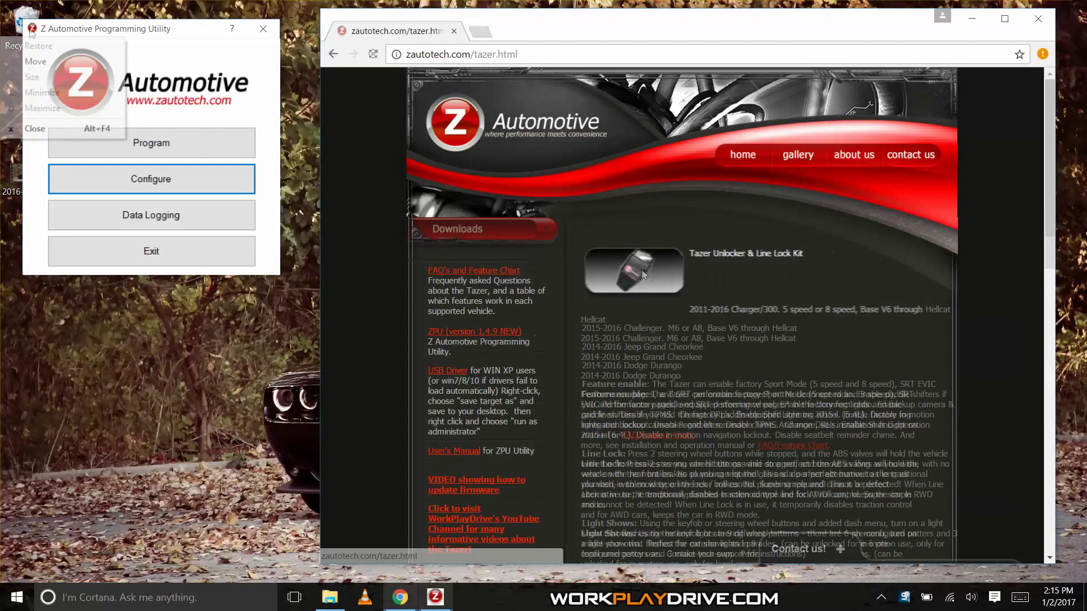
pyautogui.click(233, 29)
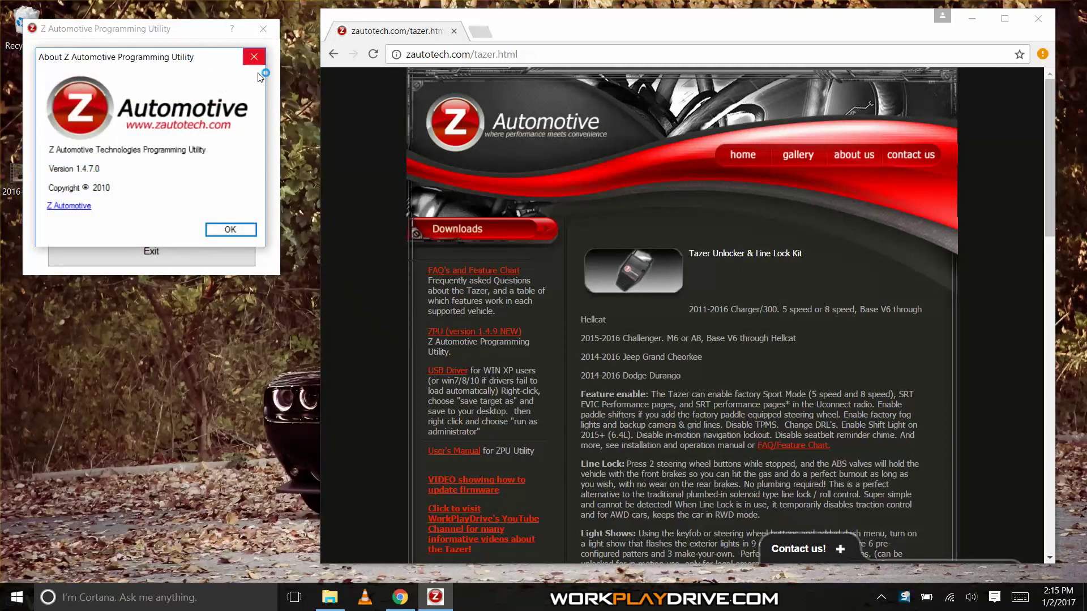
pyautogui.click(233, 229)
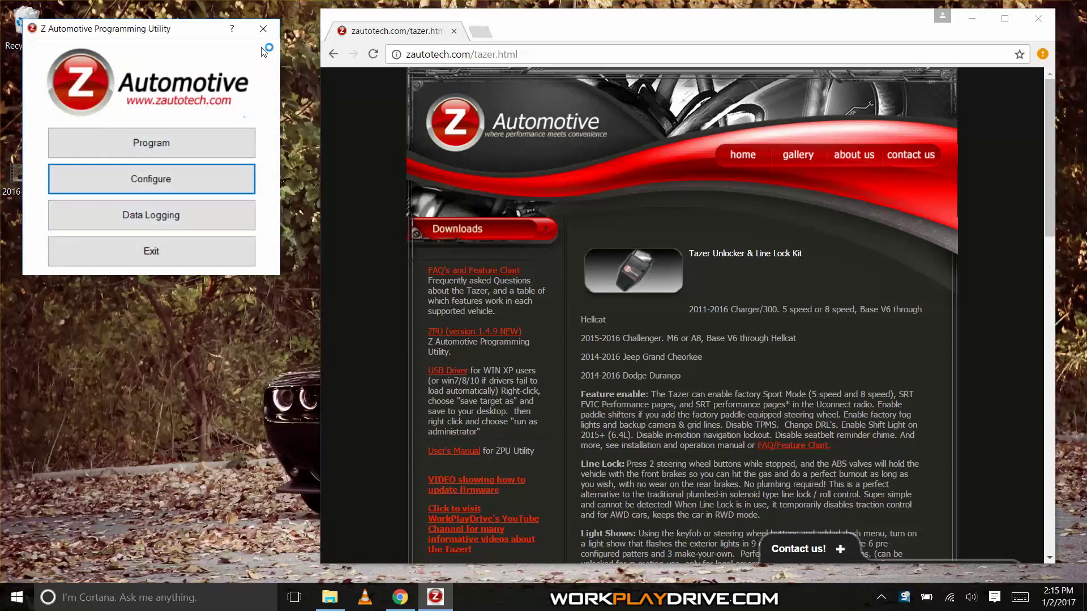
pyautogui.click(172, 252)
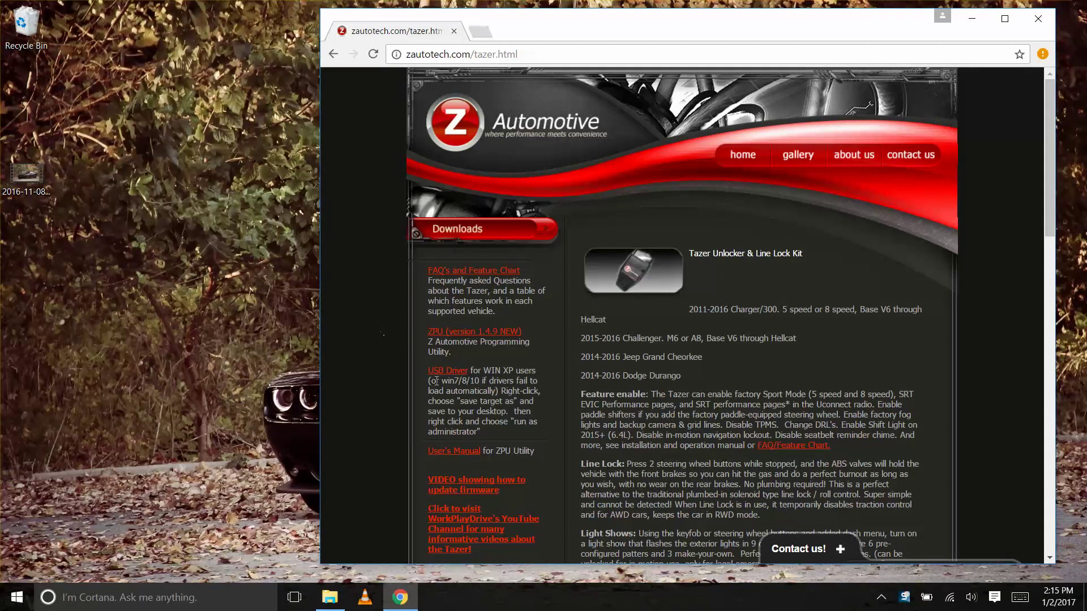
# Download ZPU.Setup149.msi from the 'ZPU (version 1.4.9 NEW)' link and show it in Downloads
pyautogui.click(467, 331)
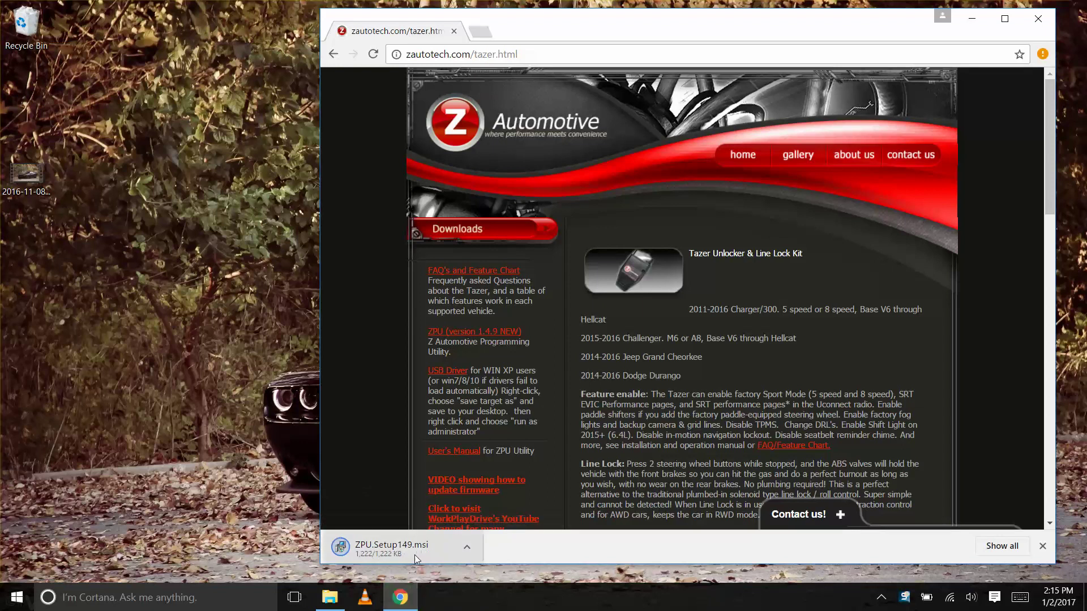
pyautogui.rightClick(415, 556)
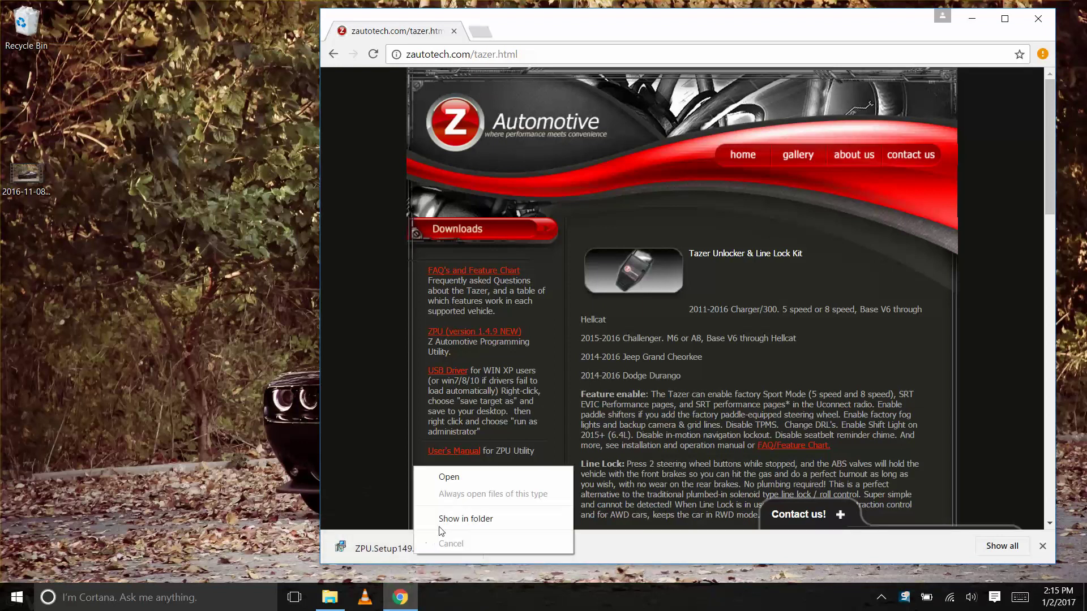
pyautogui.click(458, 518)
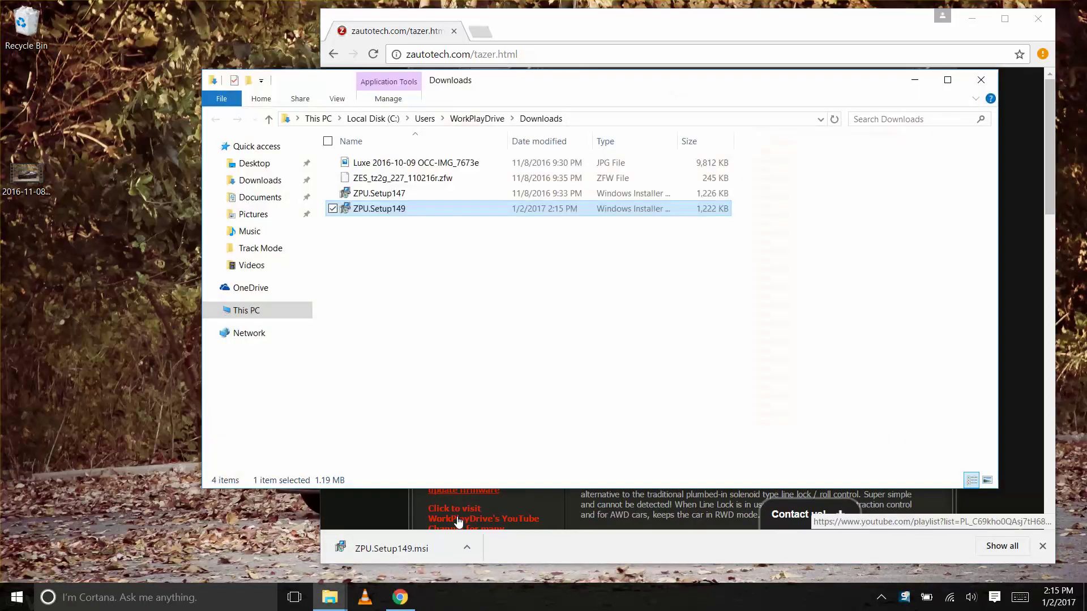
# Run ZPU.Setup149, dismiss the 'another version is already installed' error, and bring up Start
pyautogui.doubleClick(394, 209)
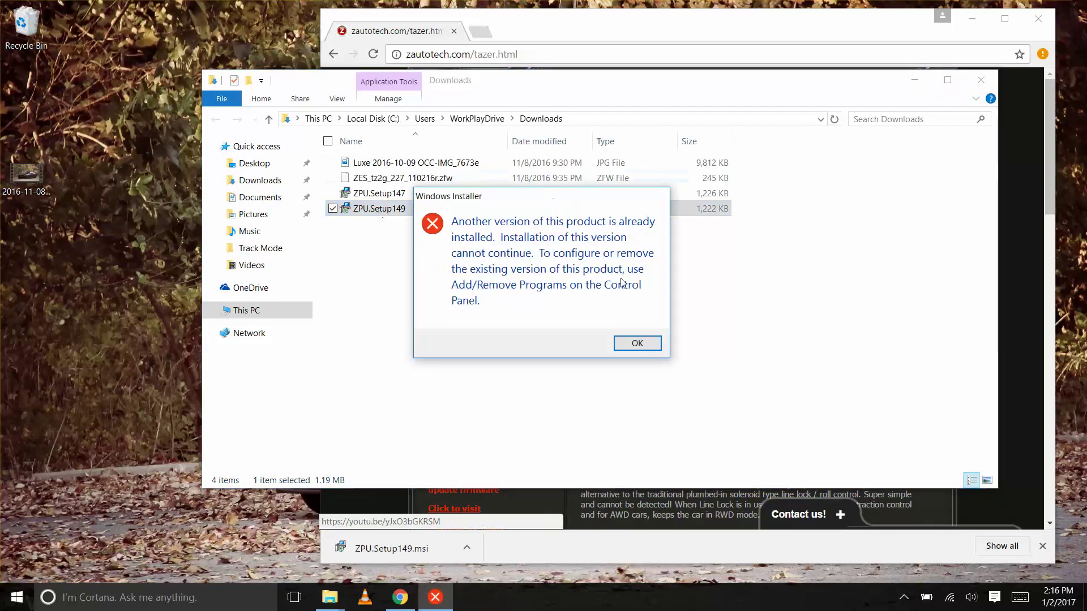
pyautogui.click(637, 347)
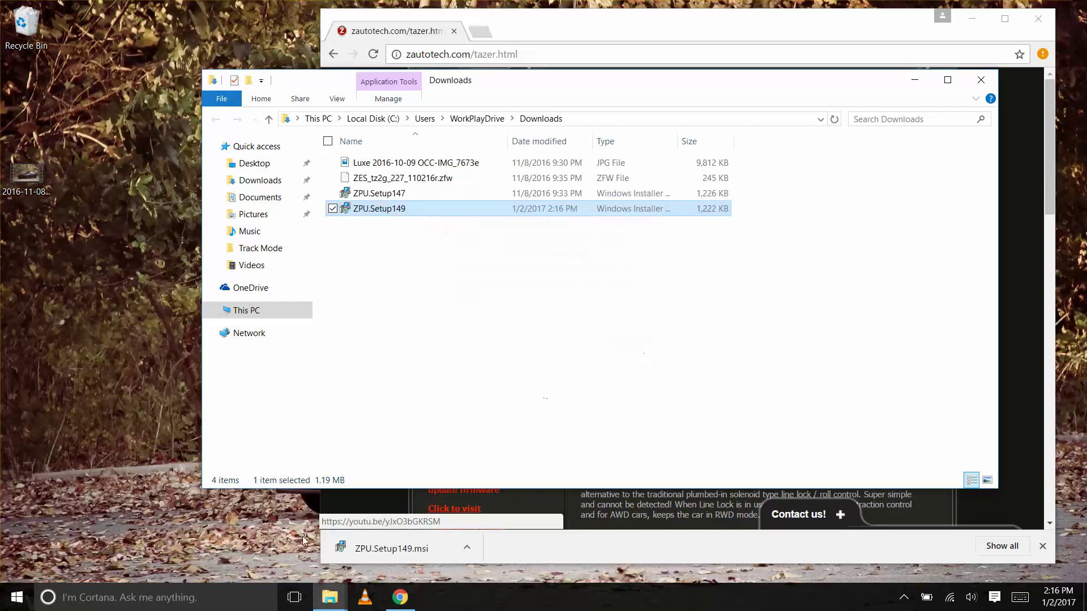
pyautogui.click(17, 597)
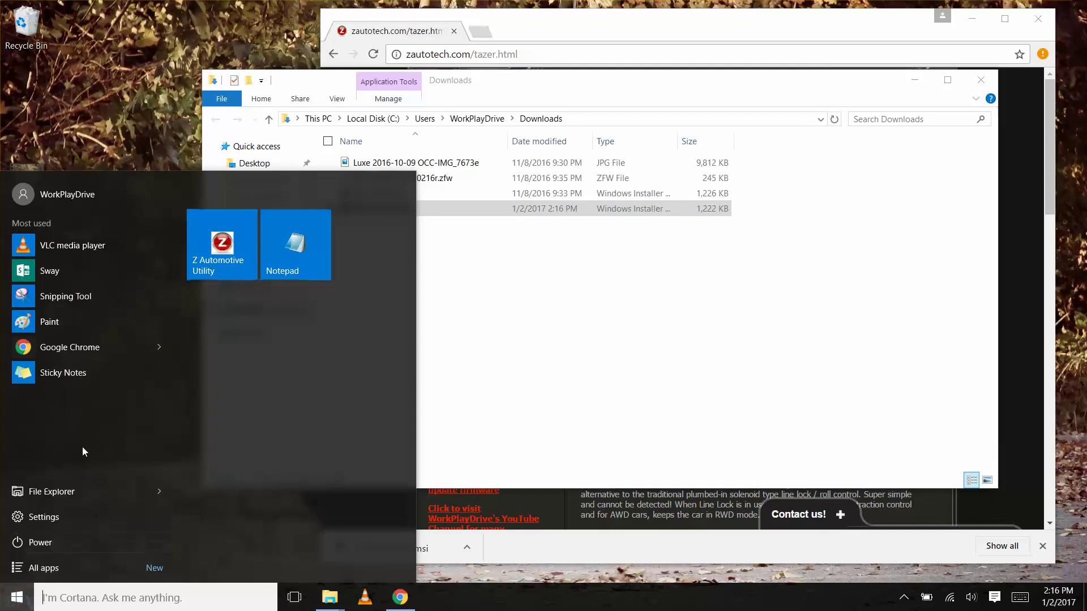
# Search 'control' to reach Programs and Features and uninstall Z Automotive Programming Utility 1.3.5
pyautogui.write('control')
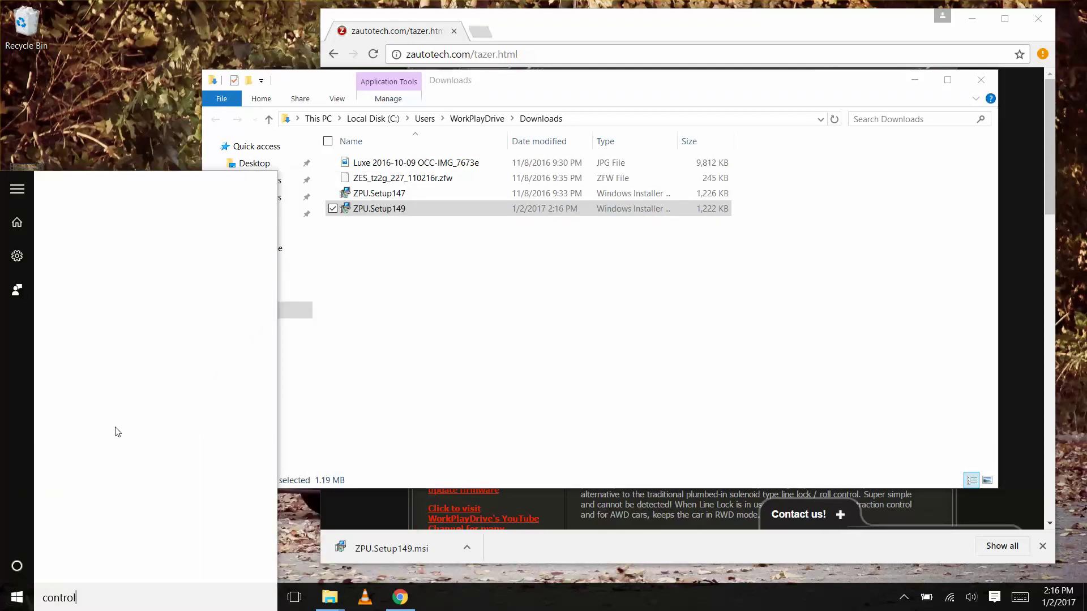
pyautogui.press('Return')
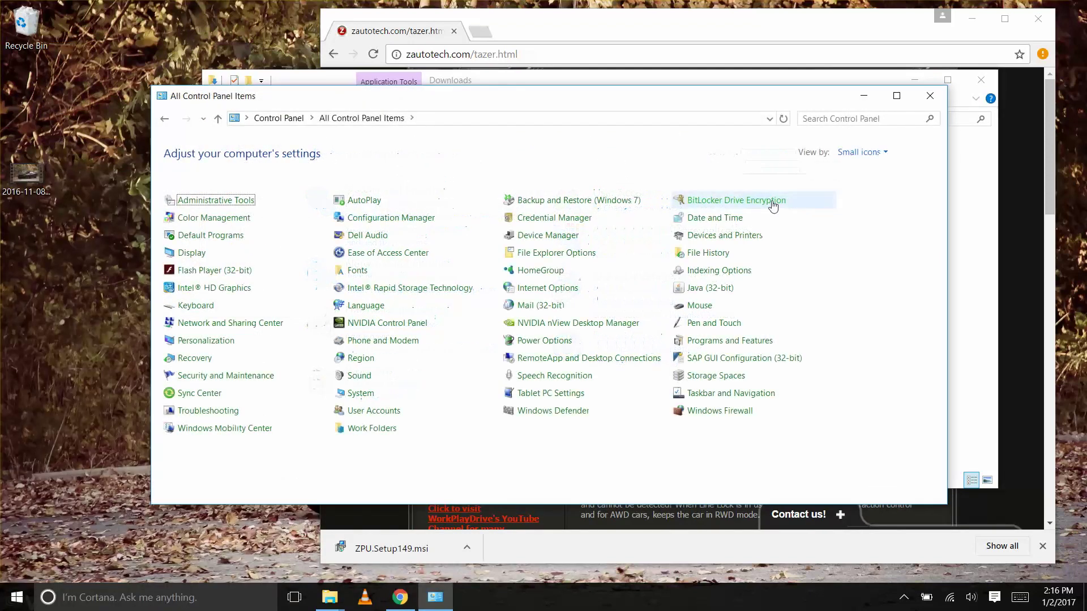
pyautogui.click(714, 344)
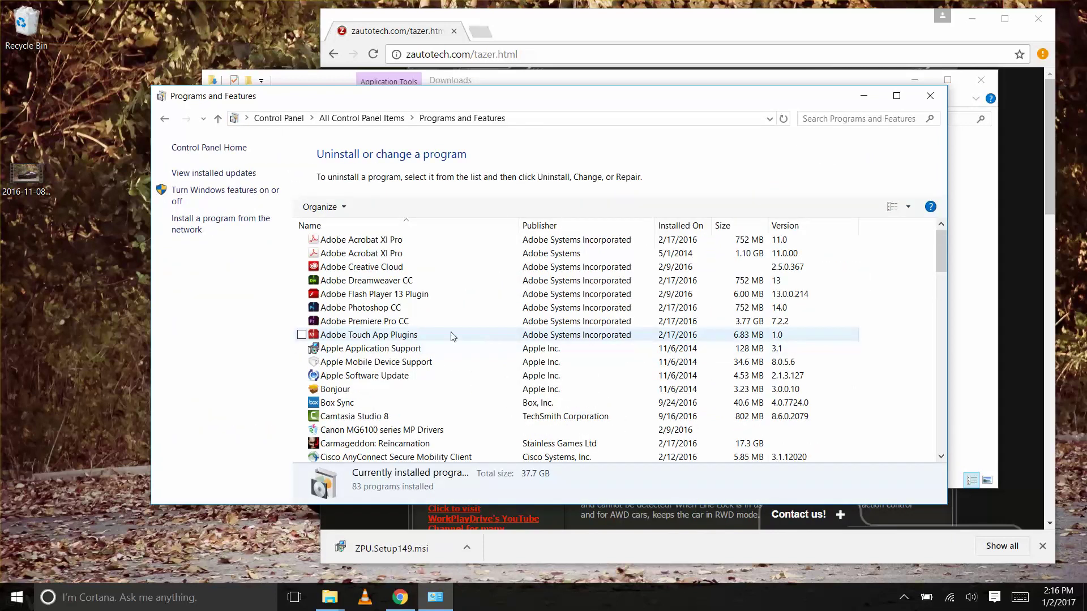
pyautogui.press('End')
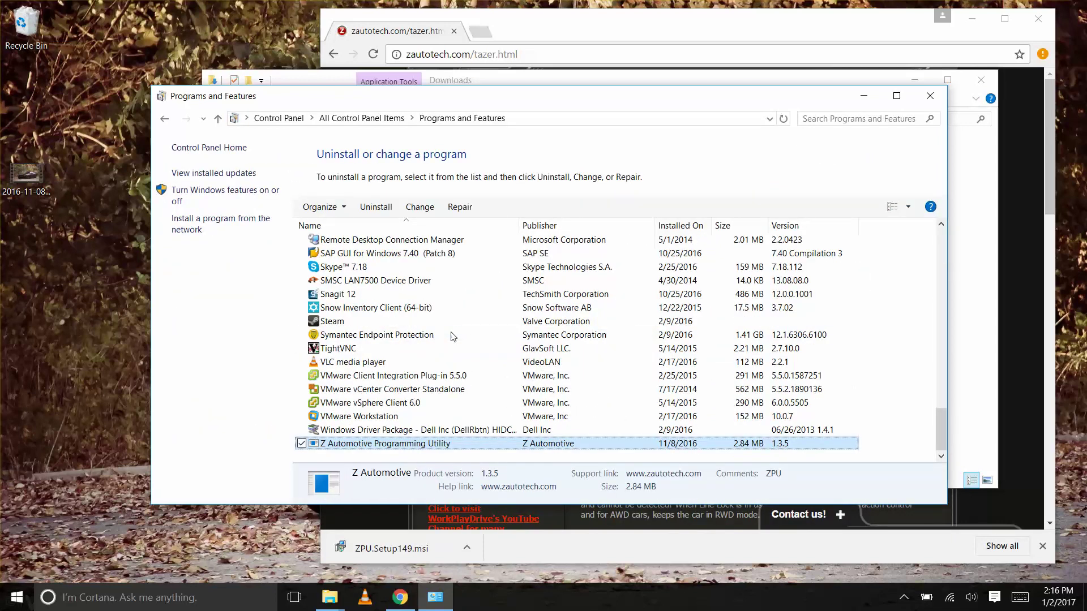
pyautogui.rightClick(378, 444)
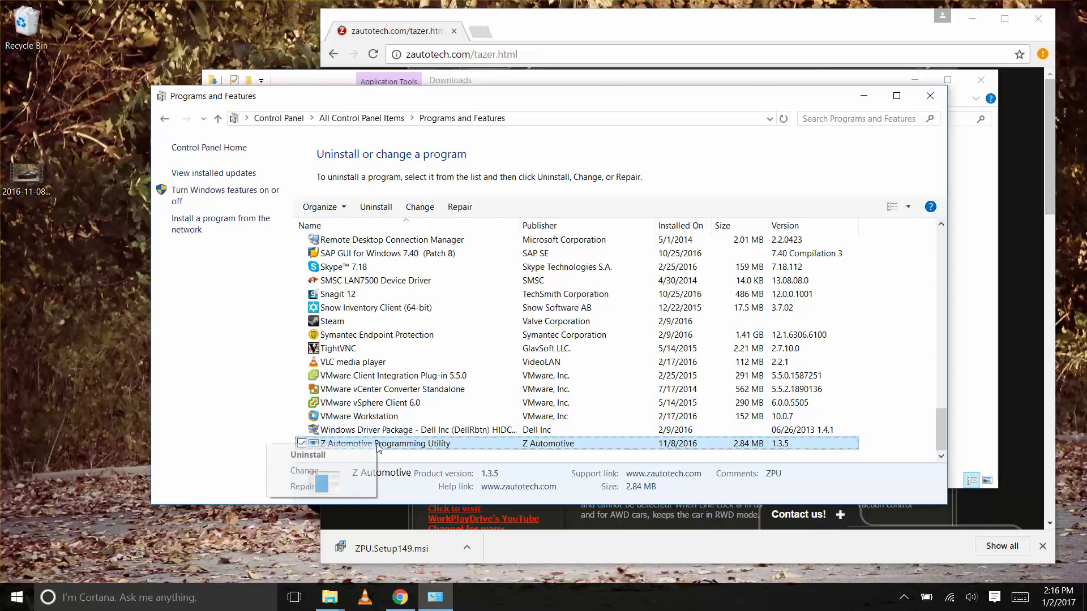
pyautogui.click(348, 454)
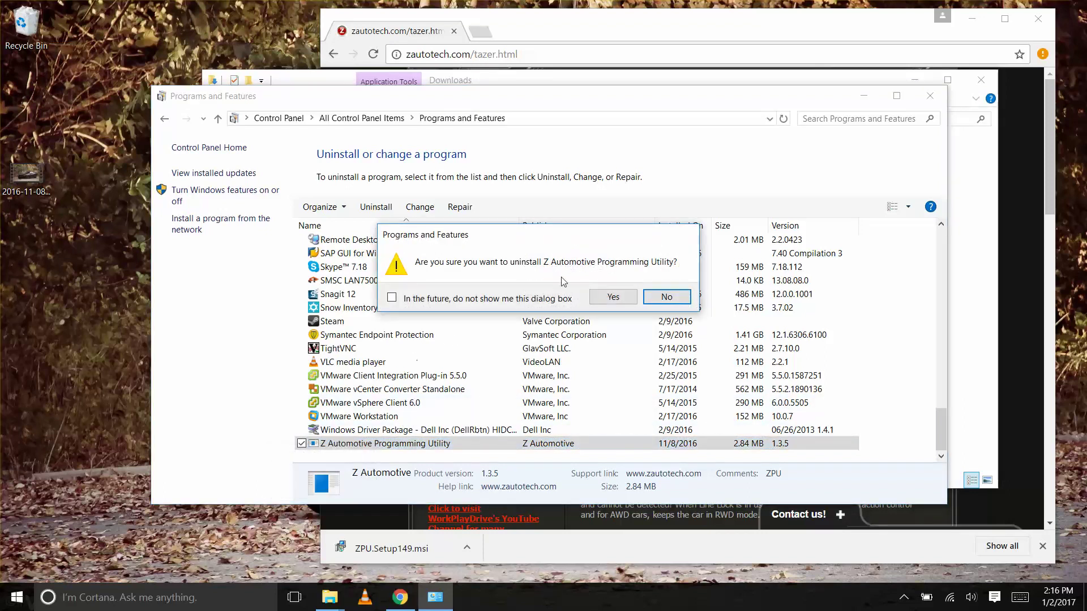
pyautogui.click(607, 296)
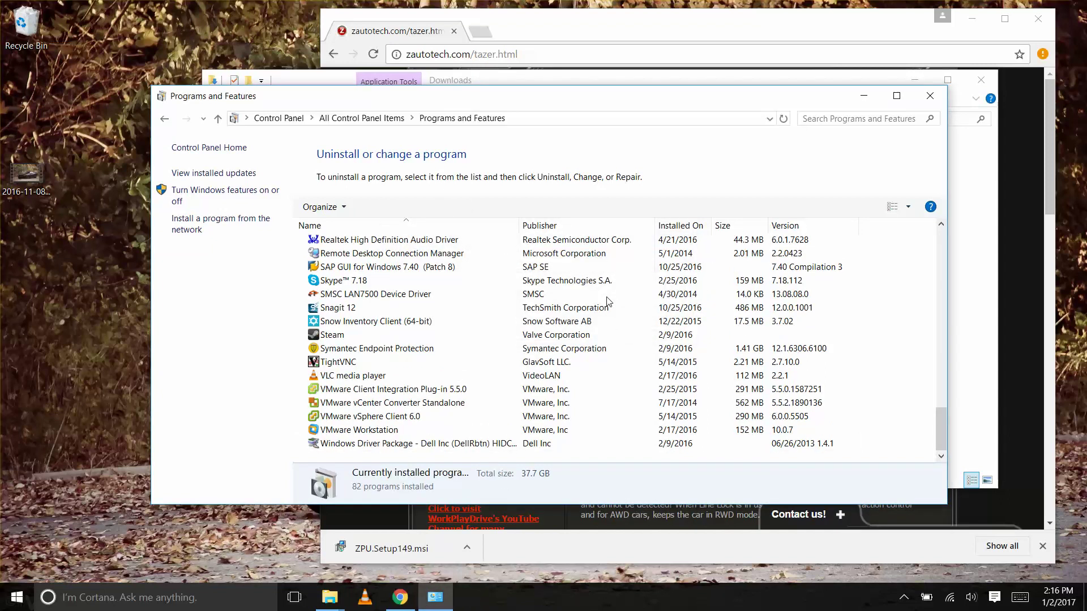
# Install ZPU.Setup149 for Everyone into the default folder, through to Installation Complete
pyautogui.click(929, 95)
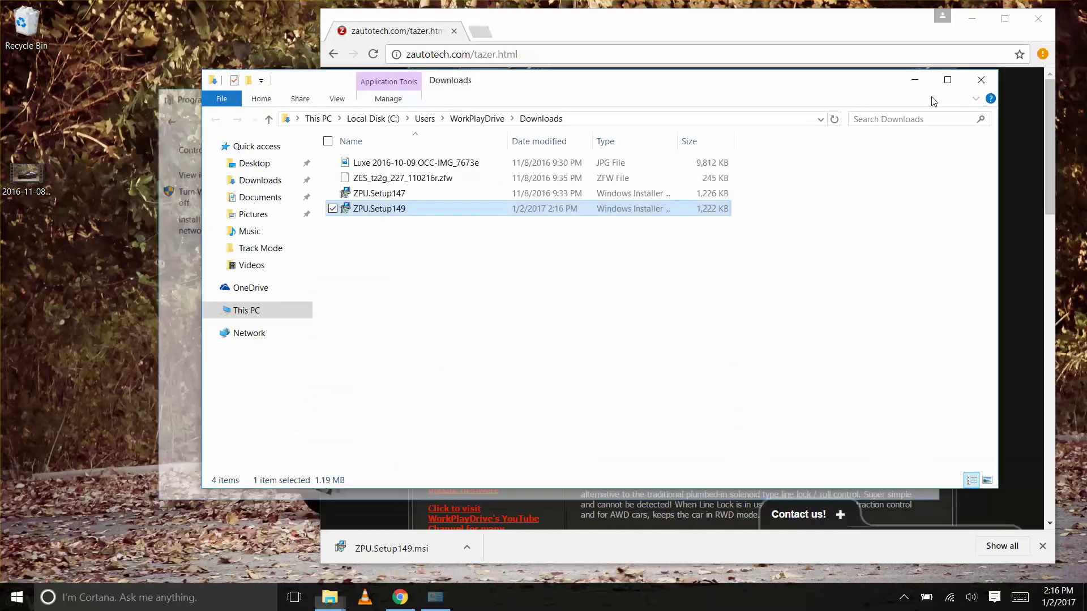
pyautogui.doubleClick(399, 209)
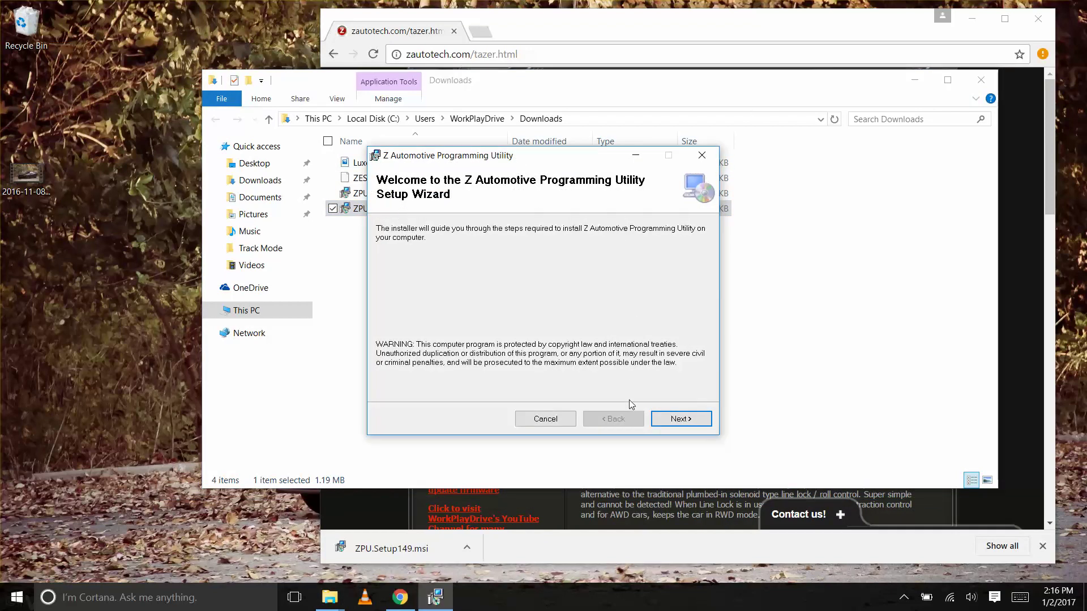
pyautogui.click(680, 421)
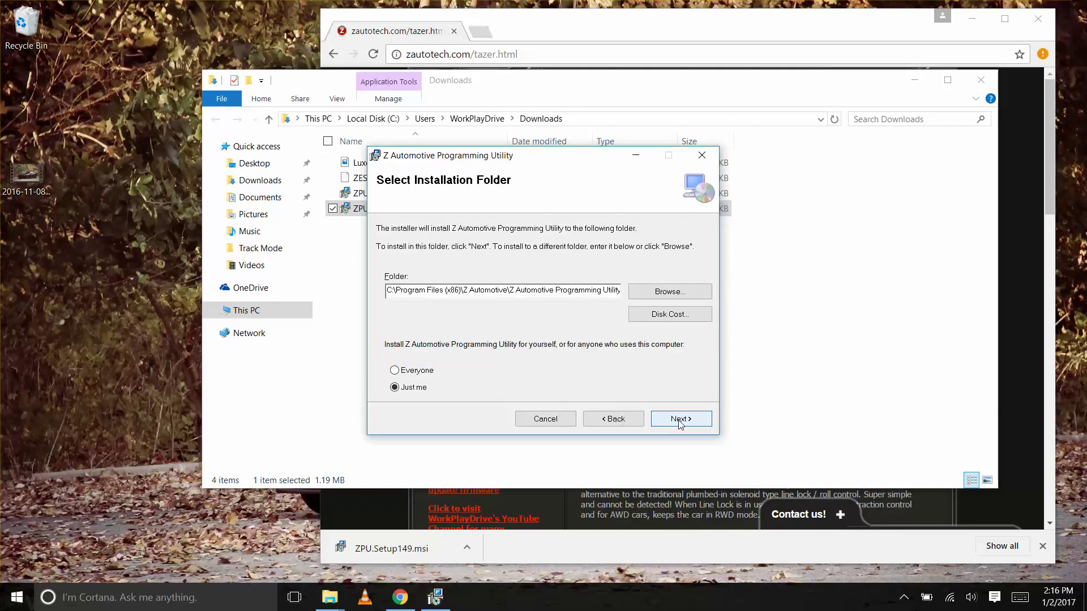
pyautogui.click(423, 371)
pyautogui.click(673, 418)
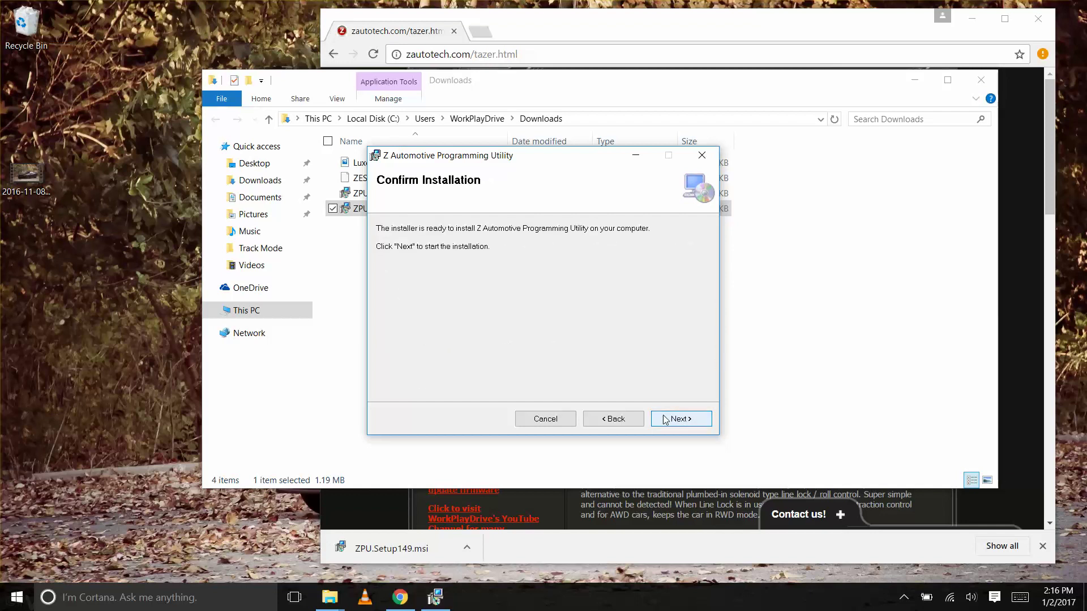
pyautogui.click(666, 416)
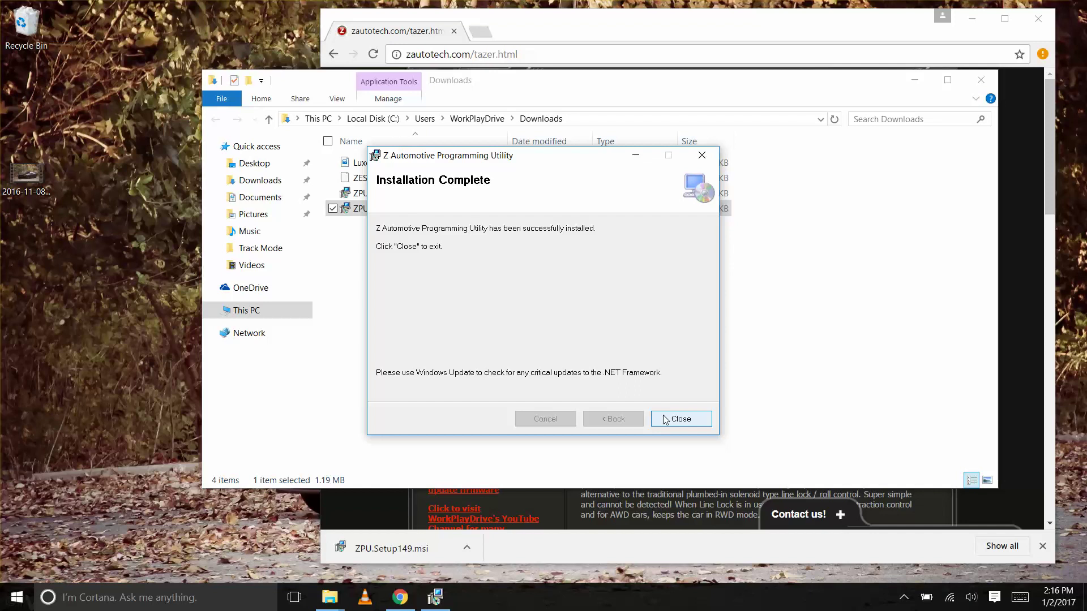
pyautogui.click(672, 423)
# Launch the utility by searching 'z' from Start and confirm About shows version 1.4.9.0
pyautogui.click(980, 80)
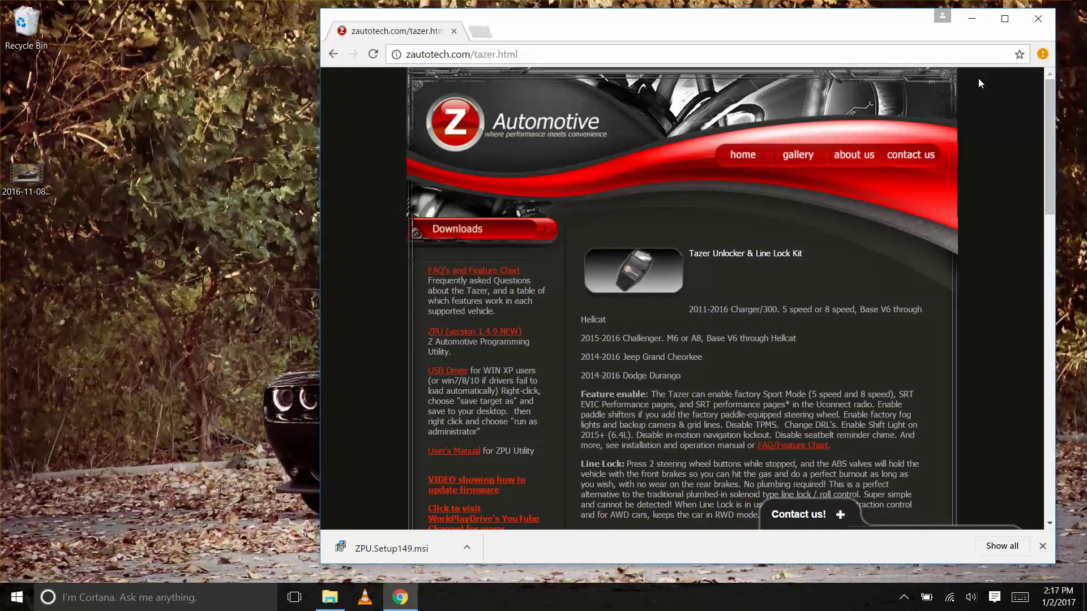
pyautogui.click(17, 597)
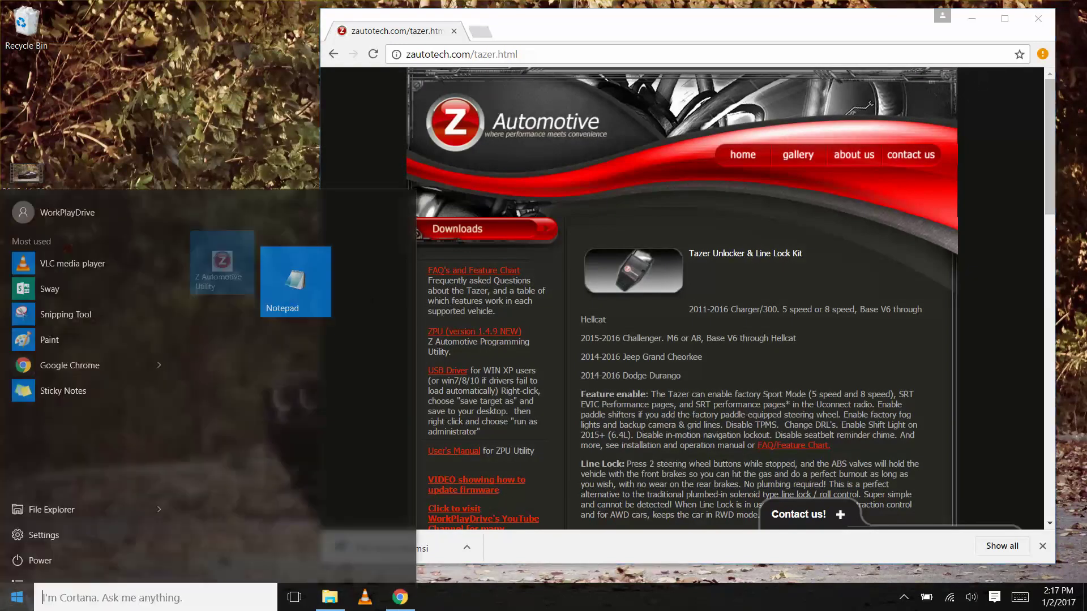
pyautogui.write('z')
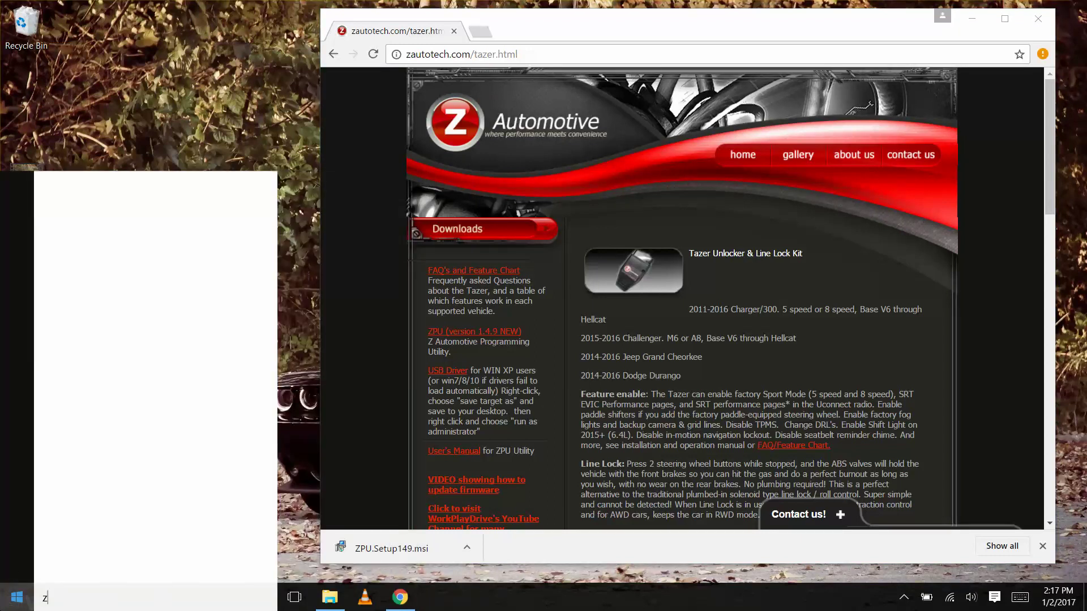
pyautogui.press('Return')
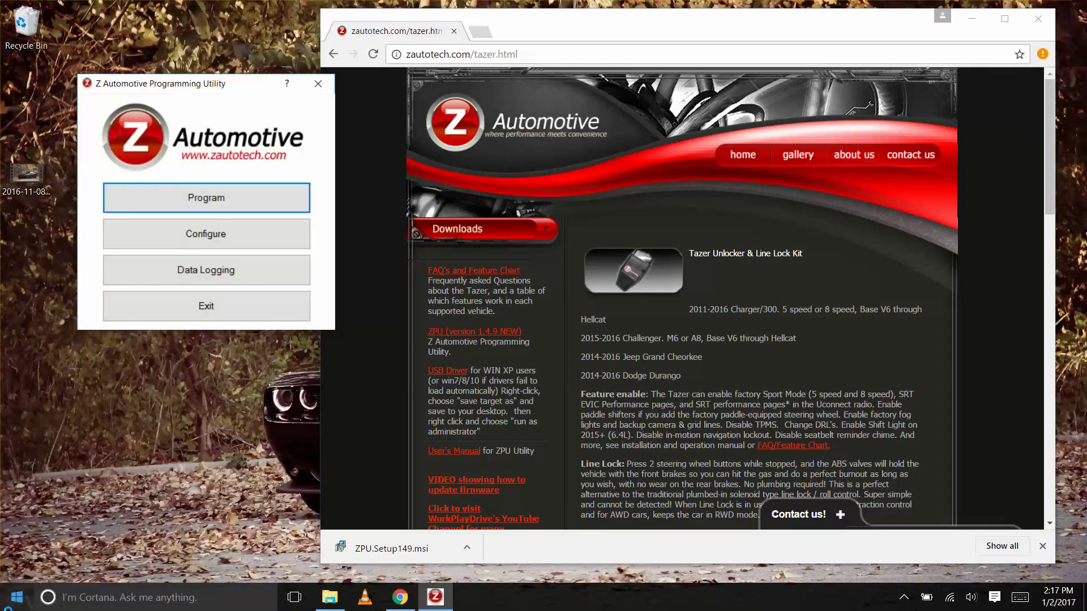
pyautogui.click(287, 84)
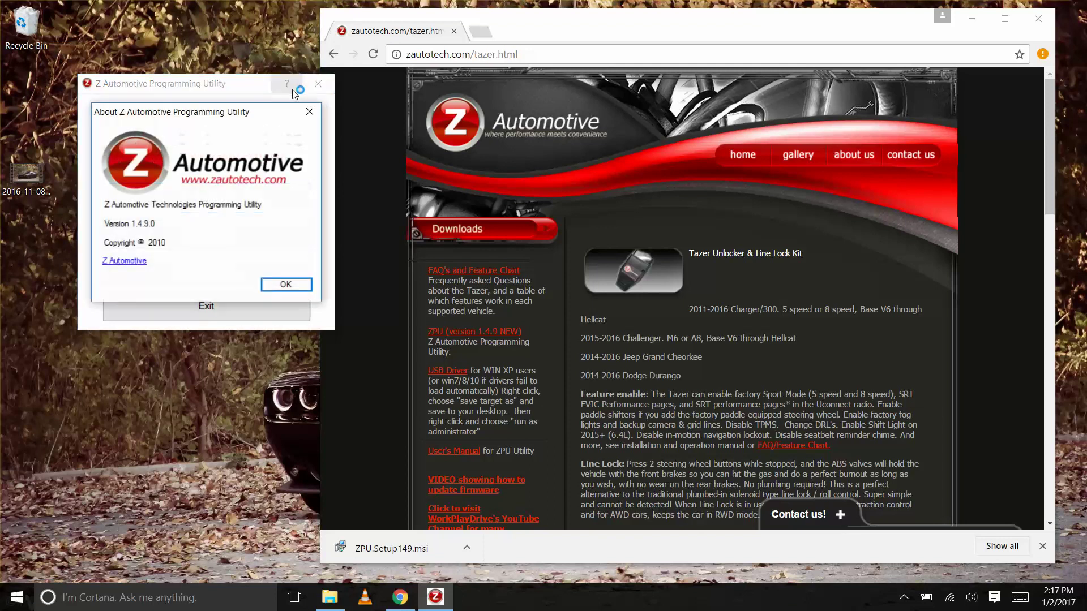
pyautogui.click(296, 283)
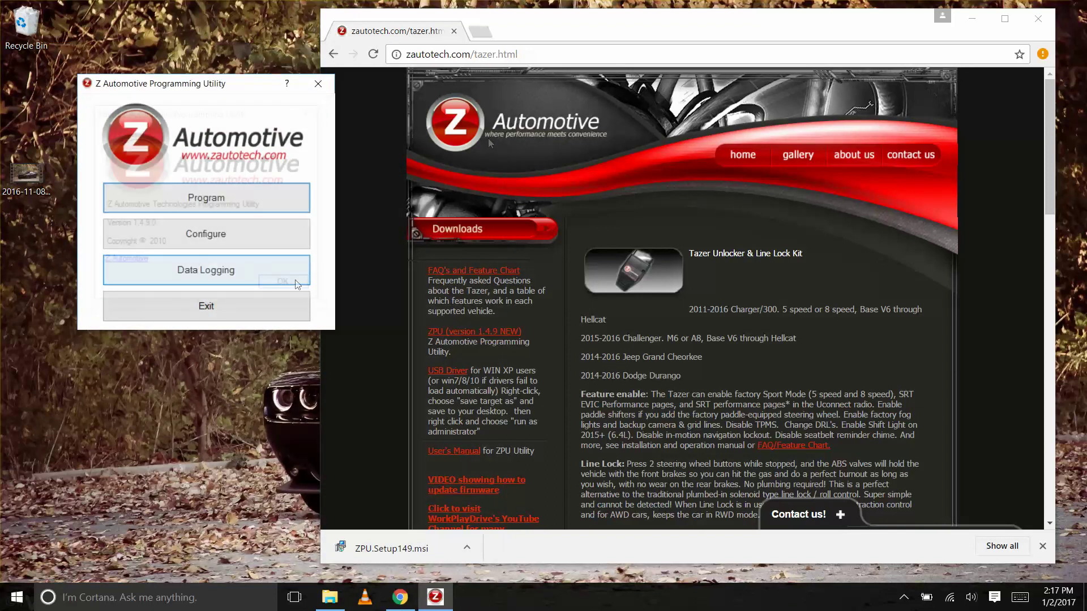
pyautogui.click(252, 199)
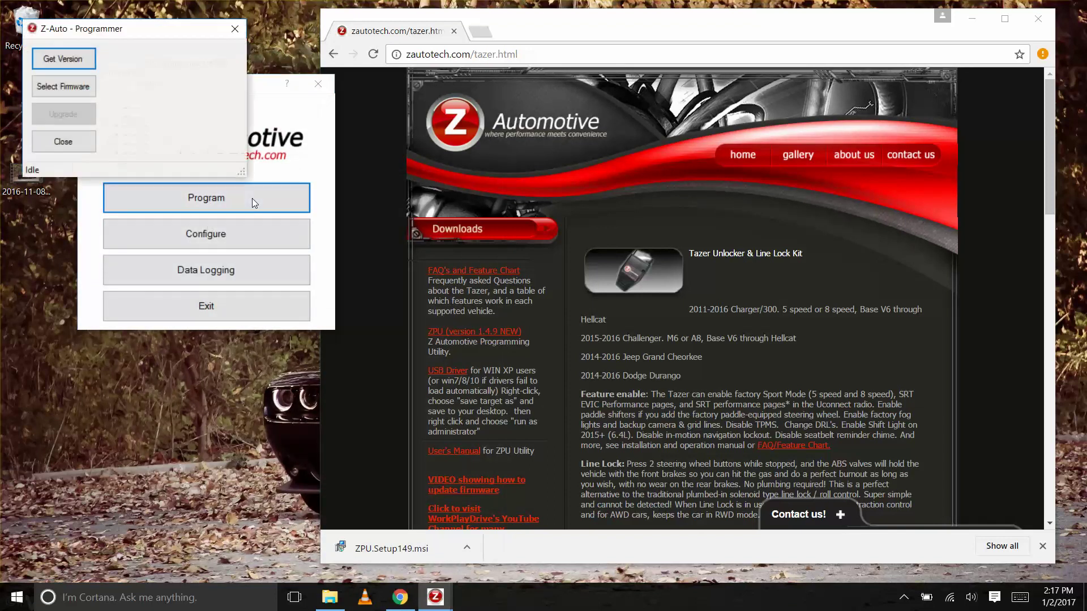
# Get the Tazer's firmware version, which reads 2.2.7 - 110216r
pyautogui.click(36, 59)
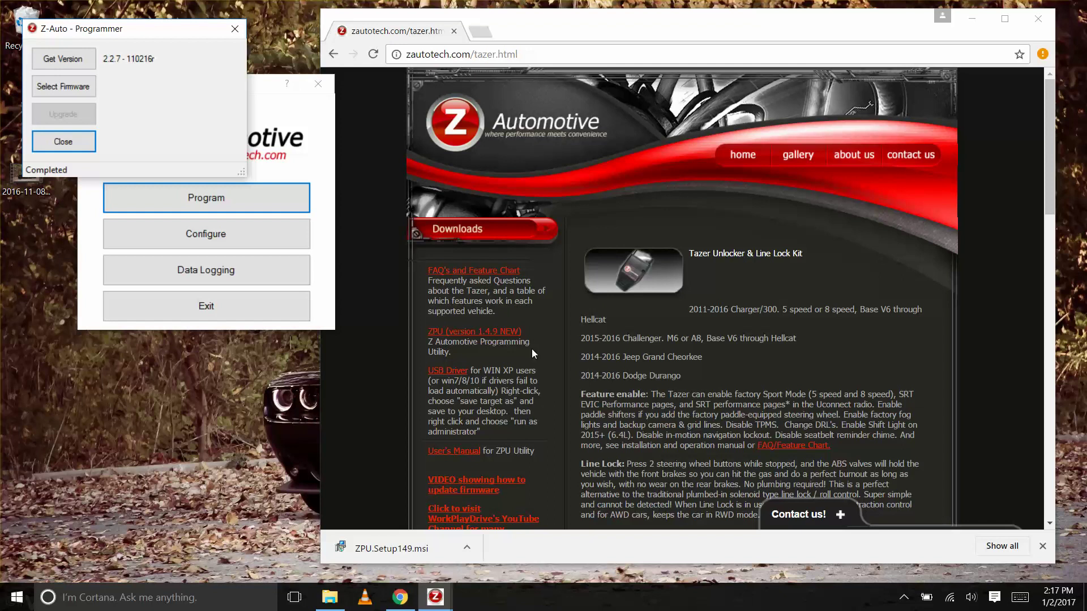
# Download 'Firmware Version 2.2.8 - 121416' (ZES_tz2g_228_121416r.zfw) from the Tazer page in Chrome
pyautogui.moveTo(1056, 227); pyautogui.dragTo(1050, 232)
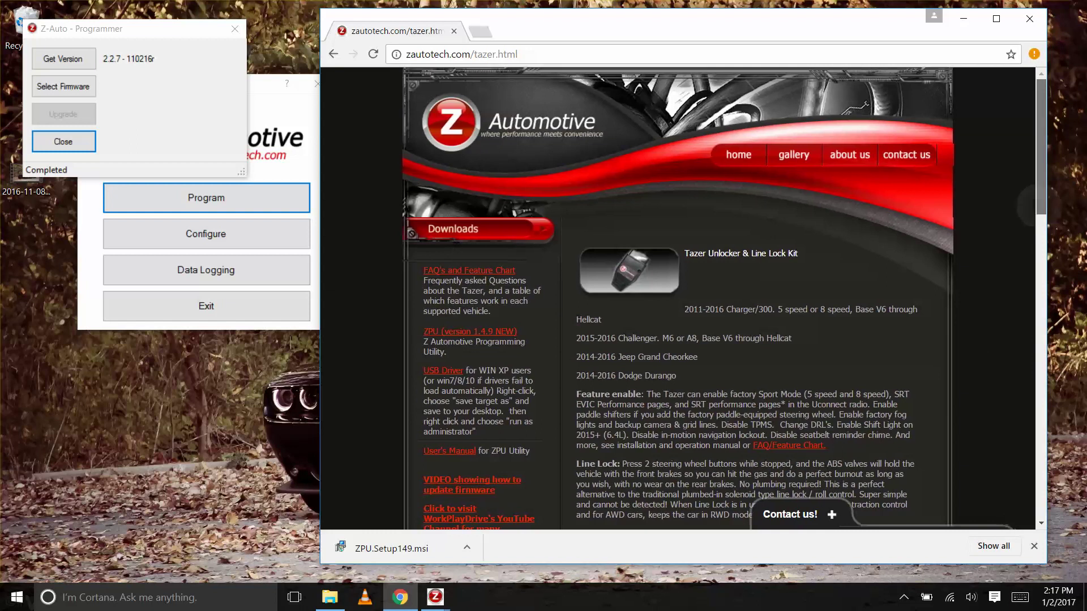
pyautogui.scroll(-3, 1048, 256)
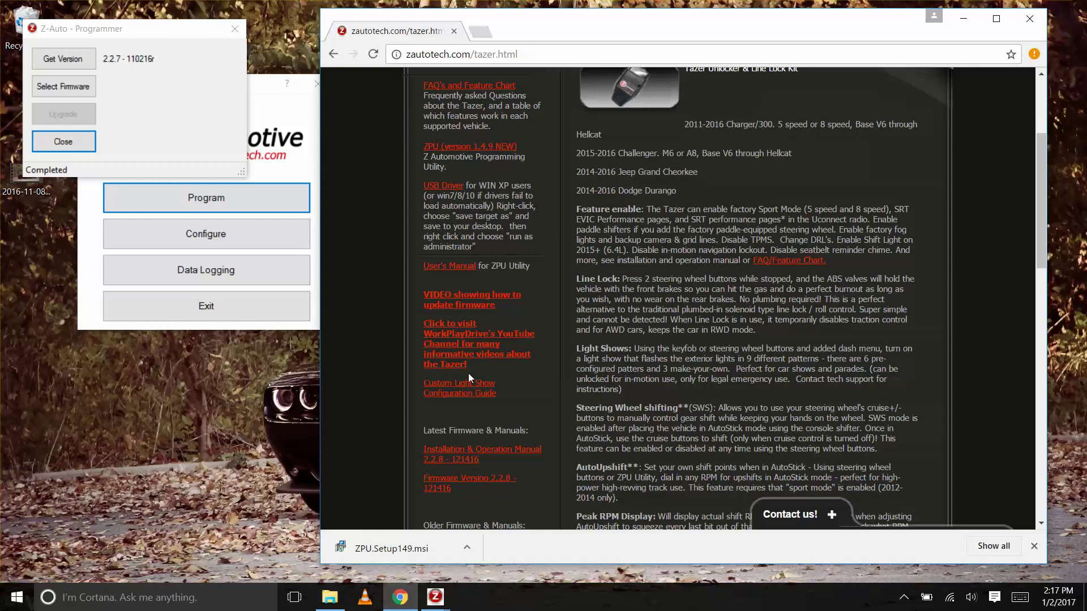
pyautogui.click(451, 484)
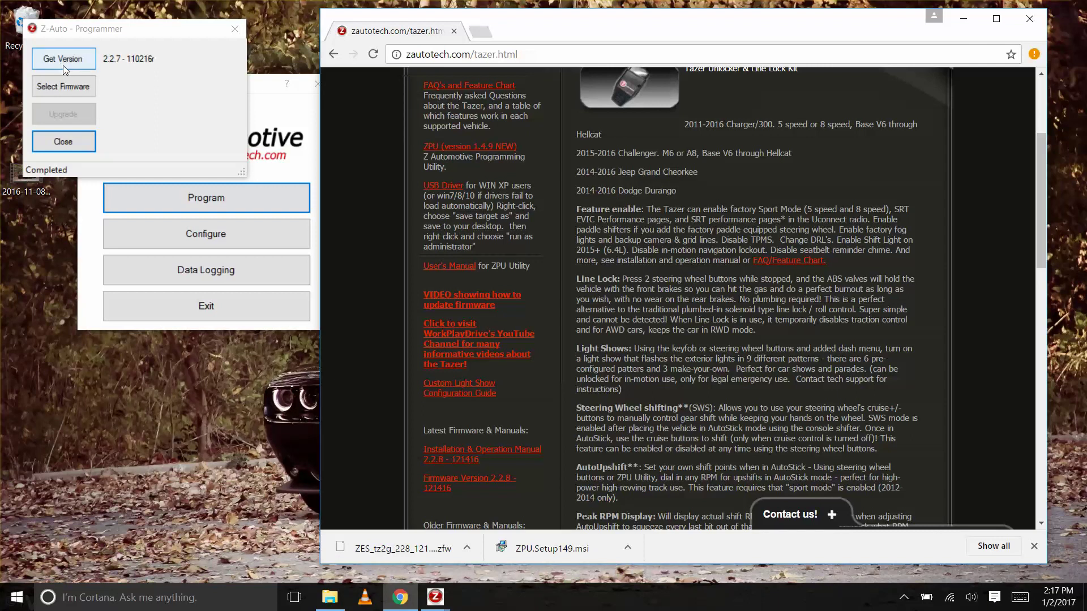
# Select ZES_tz2g_228_121416r.zfw from Downloads and start writing firmware 2.2.8 to the Tazer
pyautogui.click(61, 86)
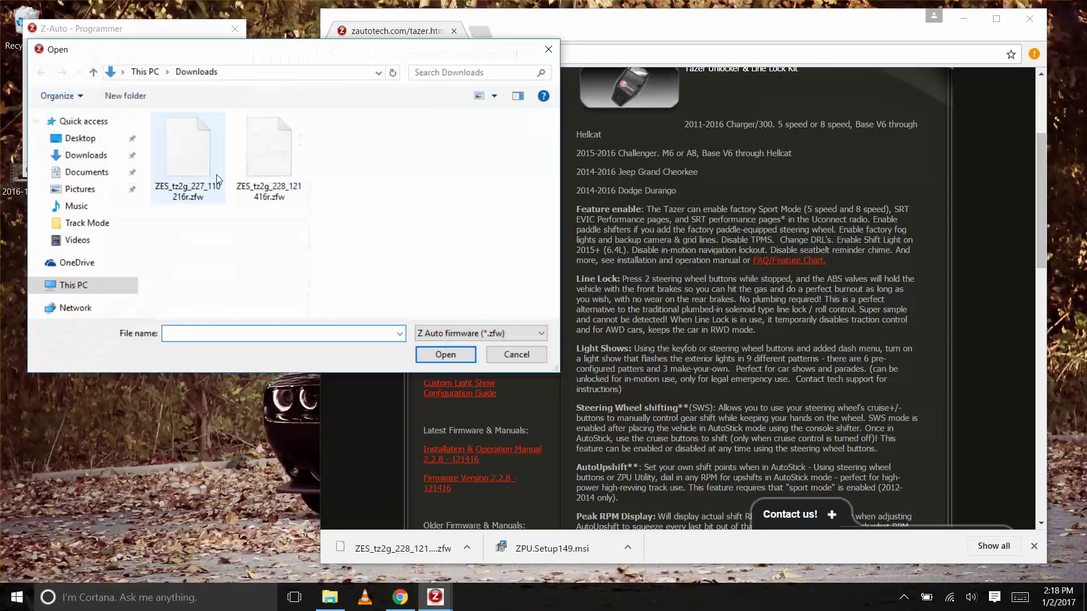
pyautogui.click(265, 191)
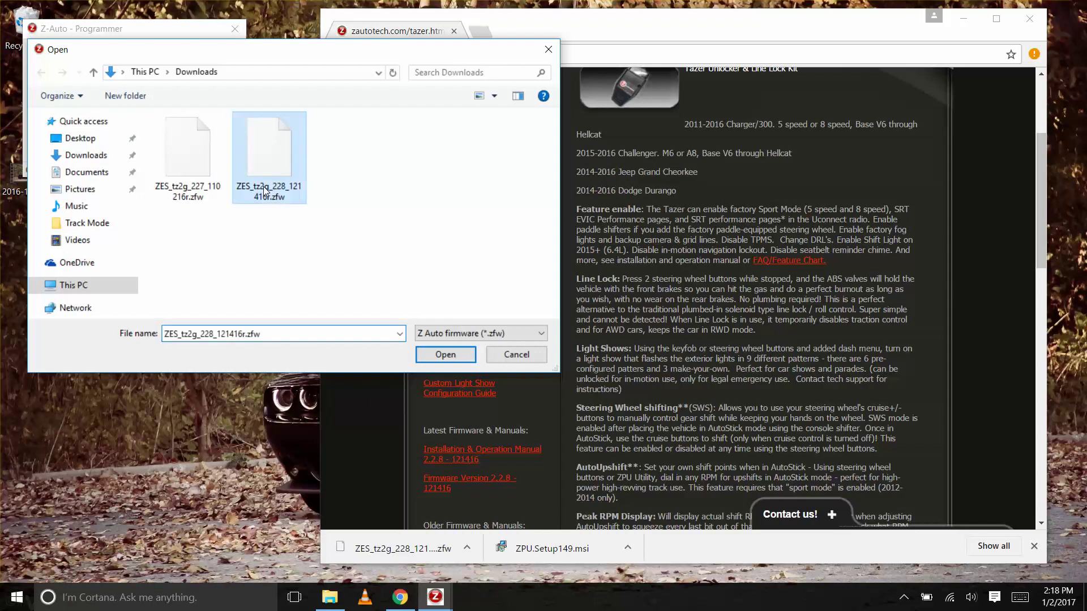
pyautogui.click(445, 355)
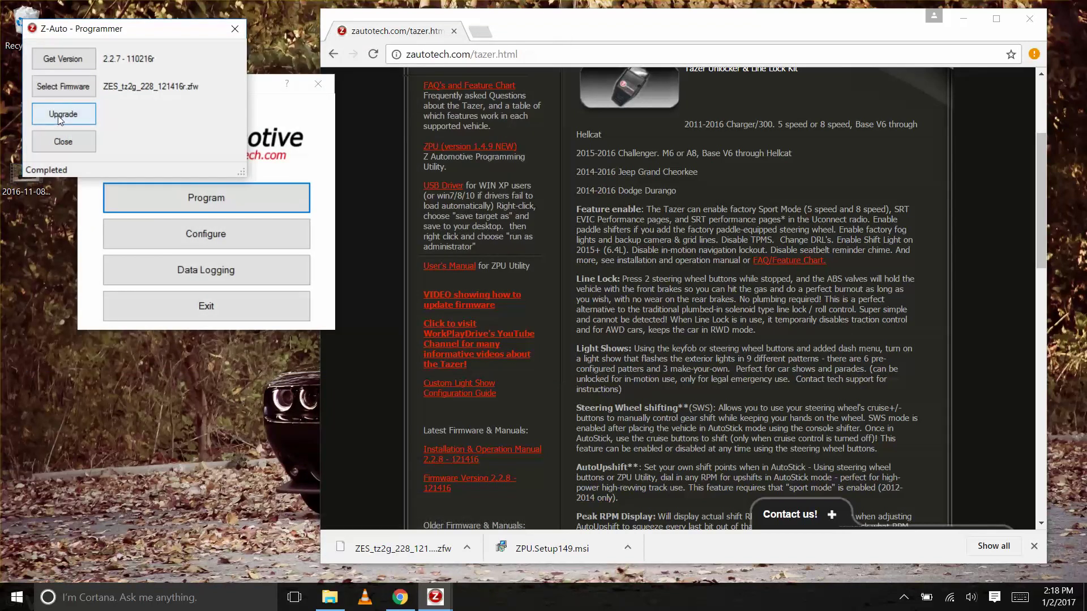
pyautogui.click(61, 116)
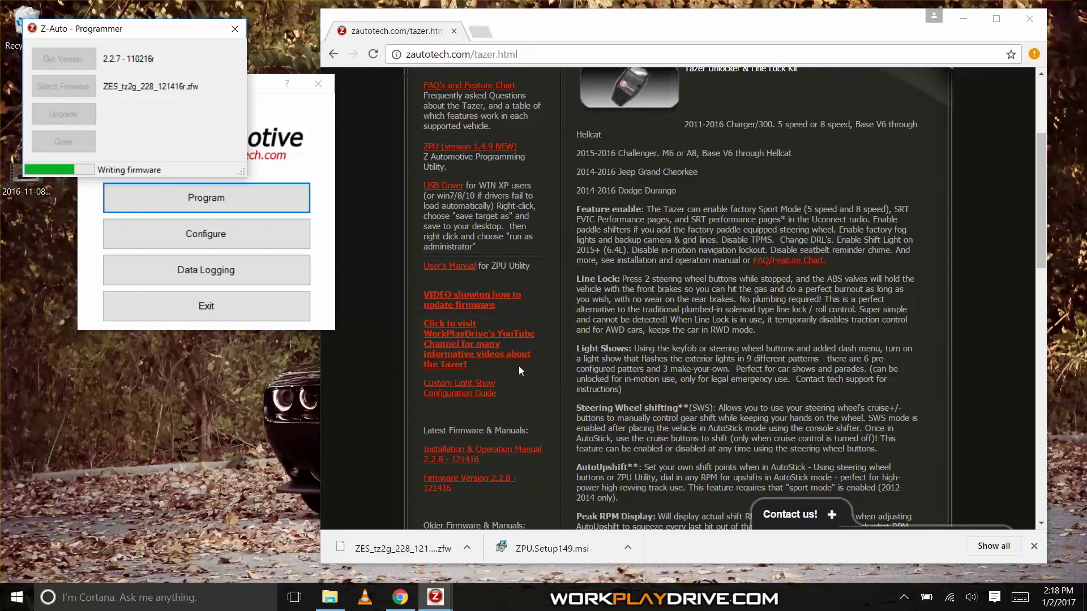
# Open the 'Installation & Operation Manual 2.2.8' Tazer user guide in Chrome while the firmware writes
pyautogui.click(459, 463)
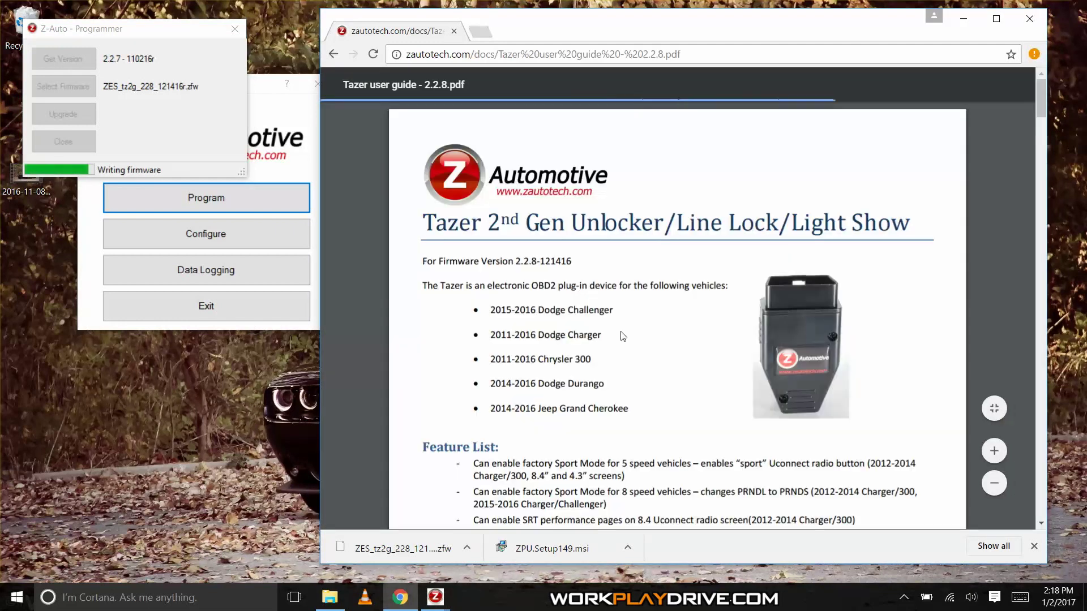
# Scroll the Tazer user guide PDF to the feature list and select the ACC-buttons and engine-fans bullets
pyautogui.scroll(-6, 622, 336)
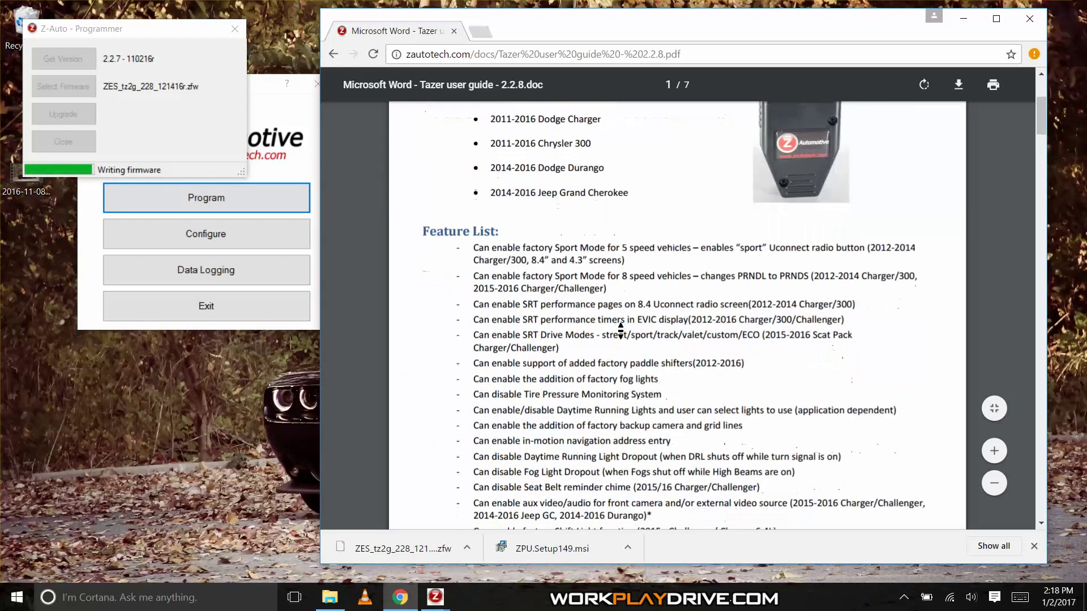
pyautogui.scroll(-1, 620, 332)
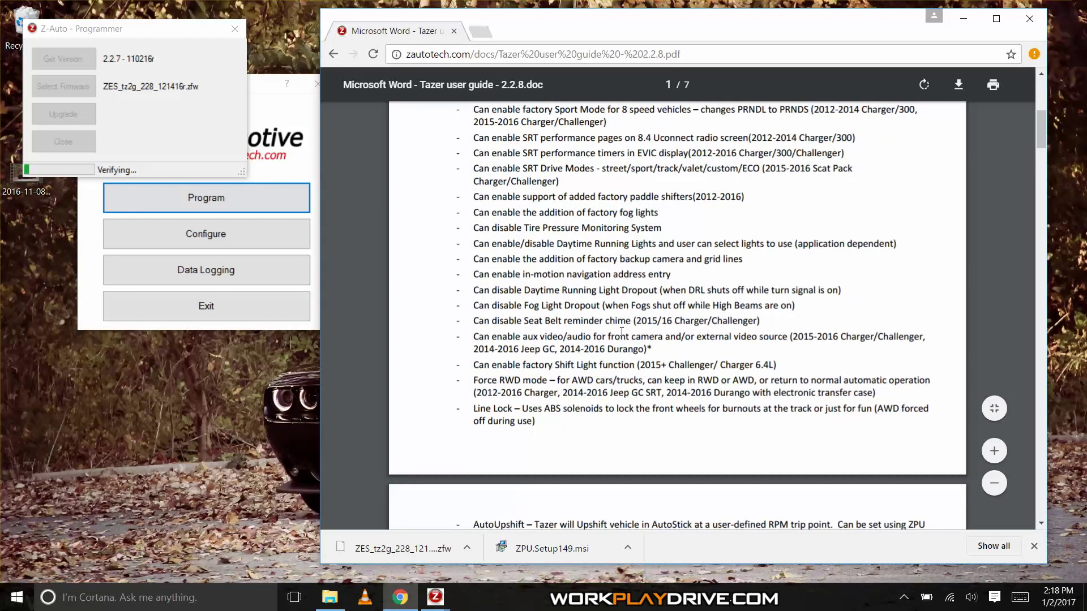
pyautogui.scroll(1, 622, 331)
pyautogui.scroll(-5, 620, 331)
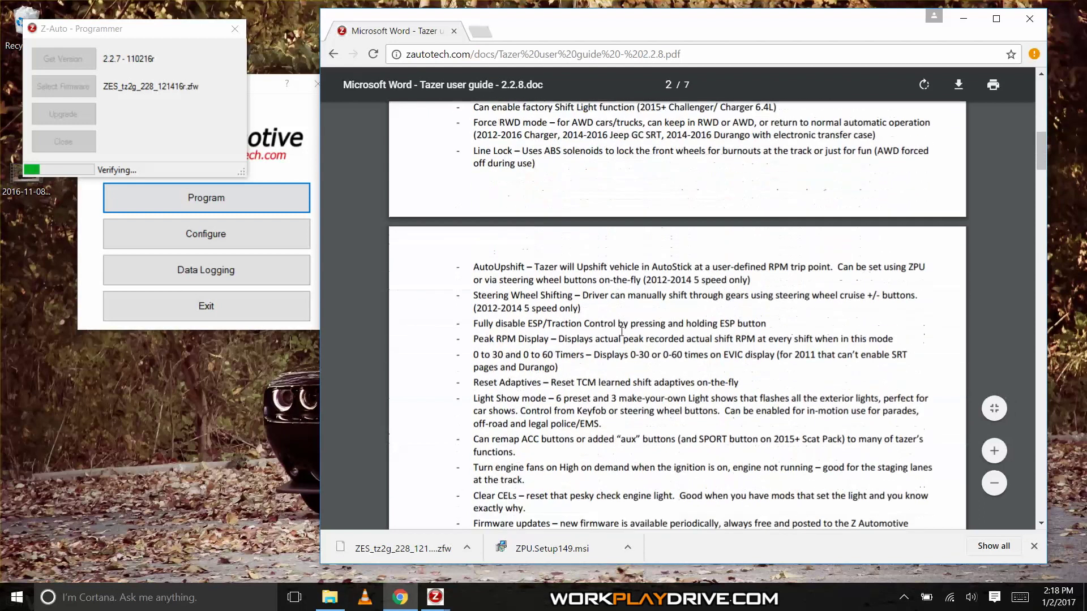
pyautogui.scroll(-4, 621, 331)
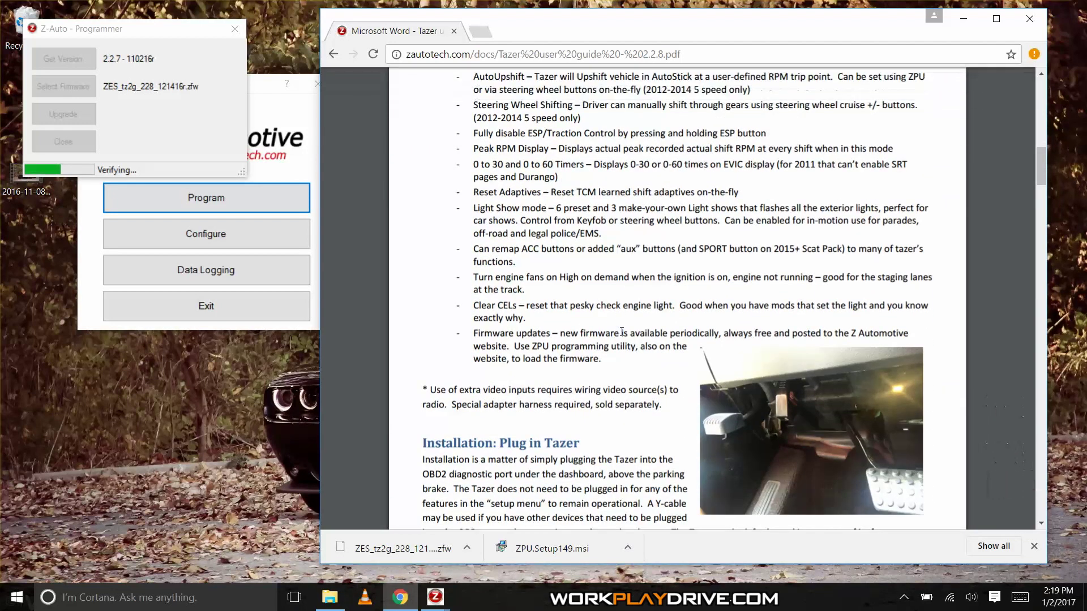
pyautogui.middleClick(620, 329)
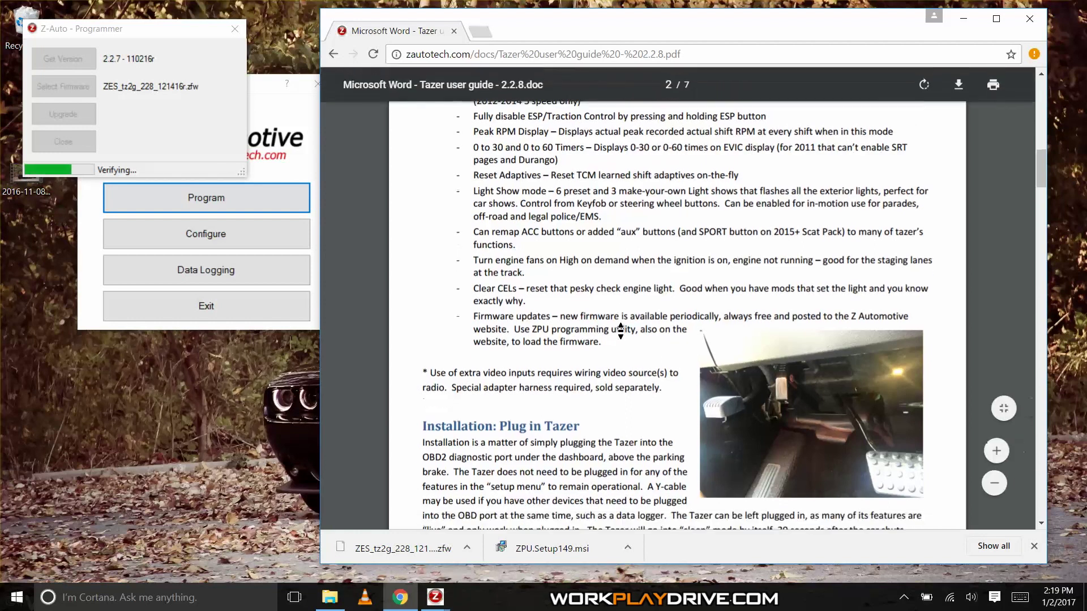
pyautogui.scroll(-2, 621, 330)
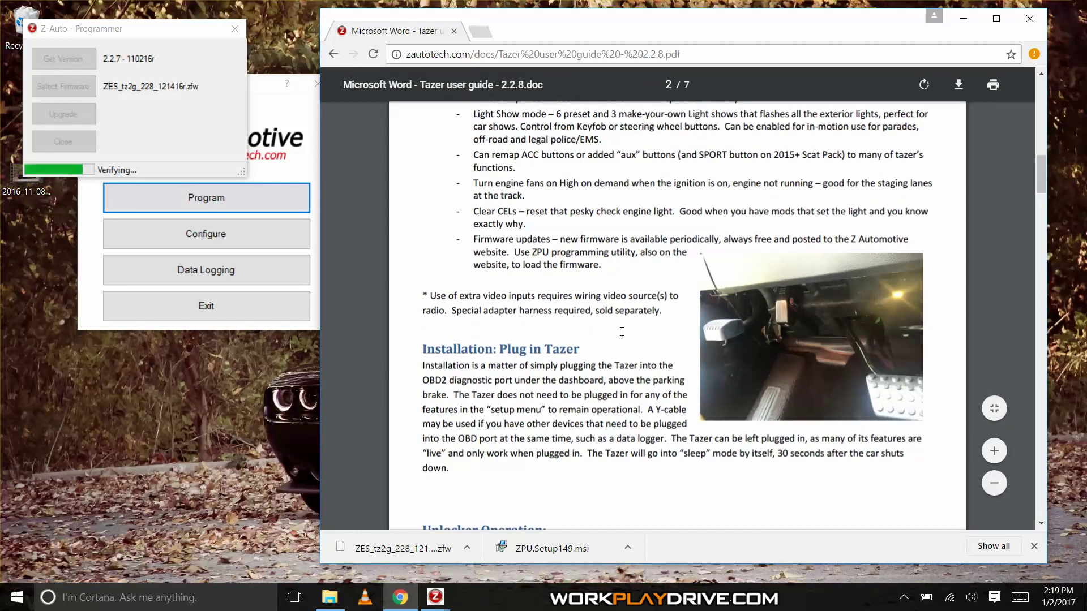
pyautogui.scroll(2, 621, 332)
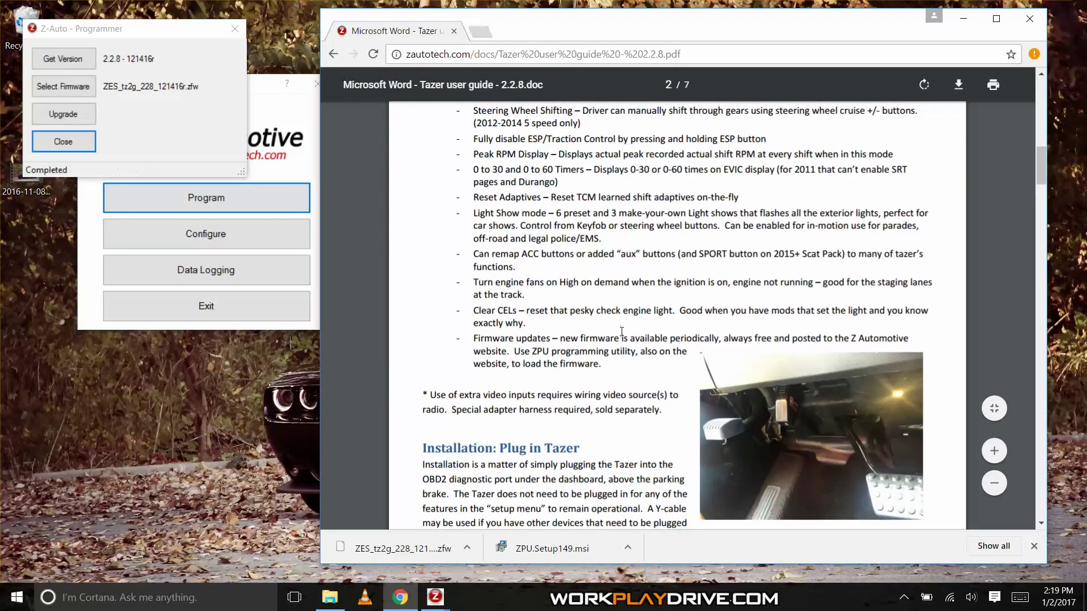
pyautogui.moveTo(474, 254); pyautogui.dragTo(532, 298)
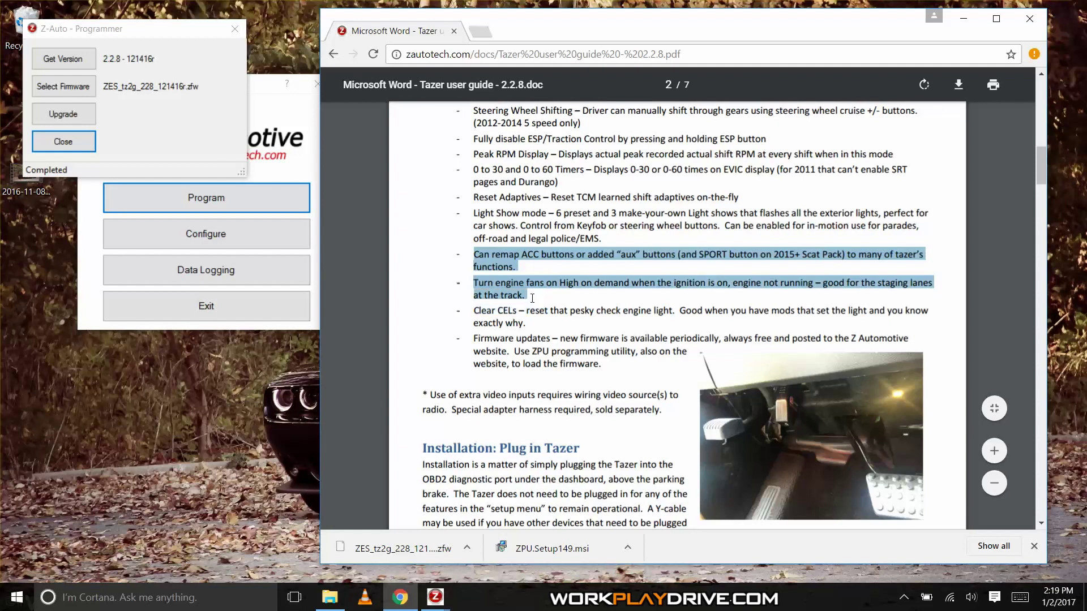